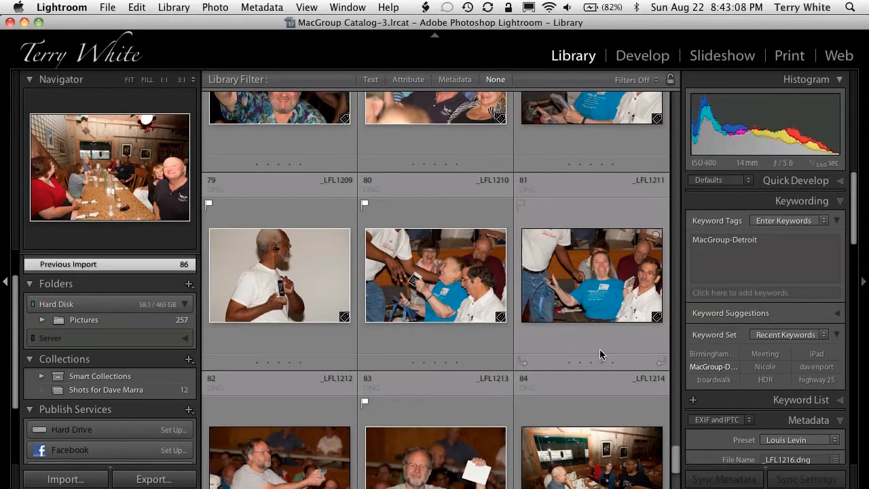
{"action": "scroll", "coordinate": [581, 332], "scroll_direction": "down", "scroll_amount": 5}
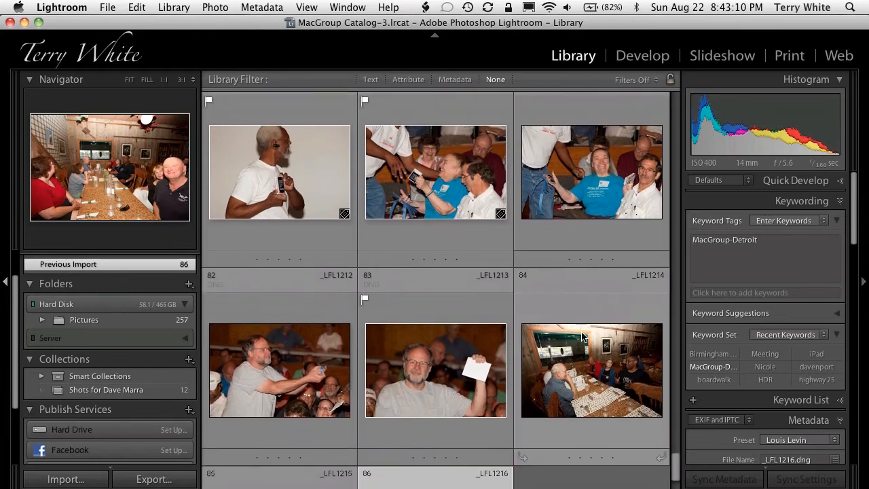
{"action": "scroll", "coordinate": [581, 332], "scroll_direction": "up", "scroll_amount": 5}
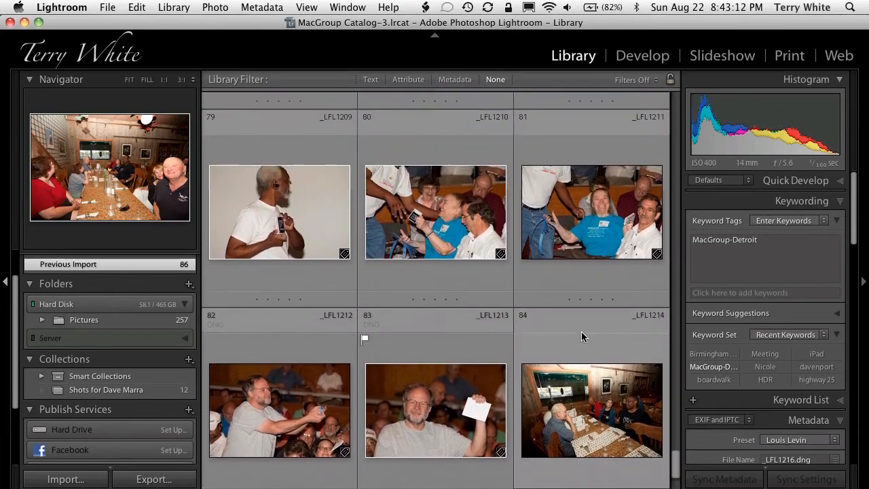
{"action": "scroll", "coordinate": [581, 331], "scroll_direction": "up", "scroll_amount": 1}
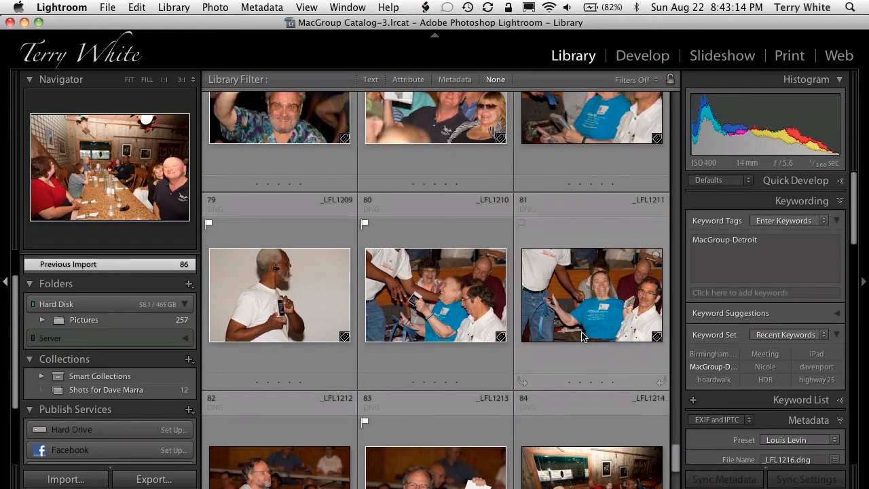
{"action": "scroll", "coordinate": [581, 335], "scroll_direction": "up", "scroll_amount": 2}
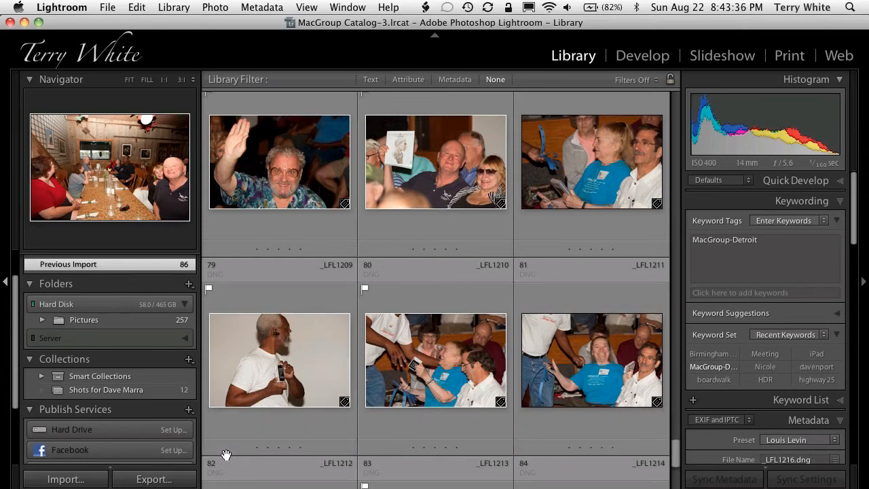
- Open the Facebook publish service setup and look through the existing albums without choosing another one
{"action": "left_click", "coordinate": [174, 450]}
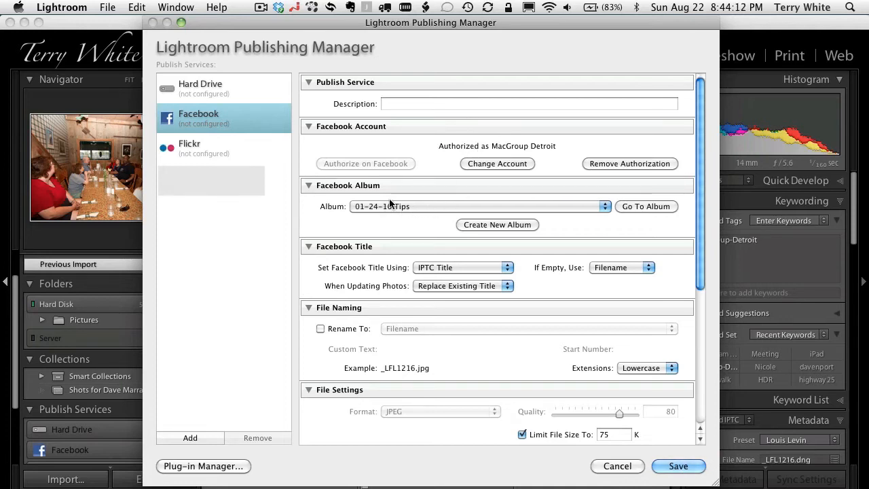
{"action": "left_click", "coordinate": [436, 208]}
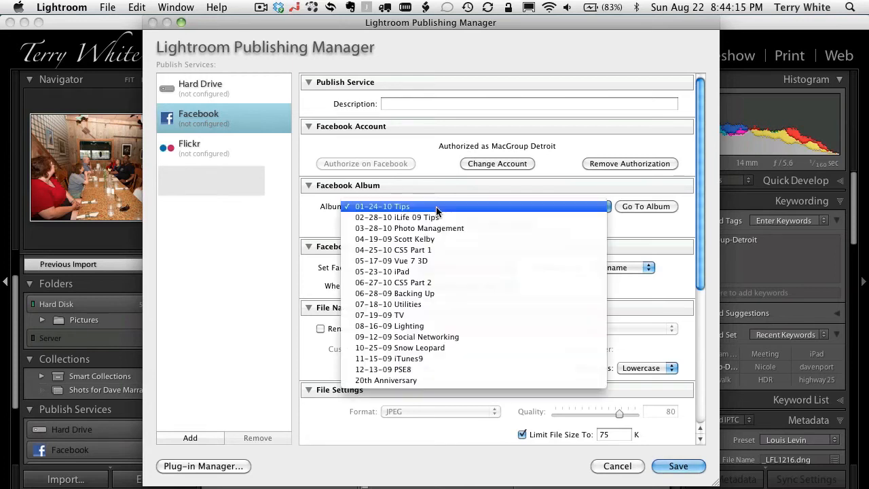
{"action": "left_click", "coordinate": [427, 421]}
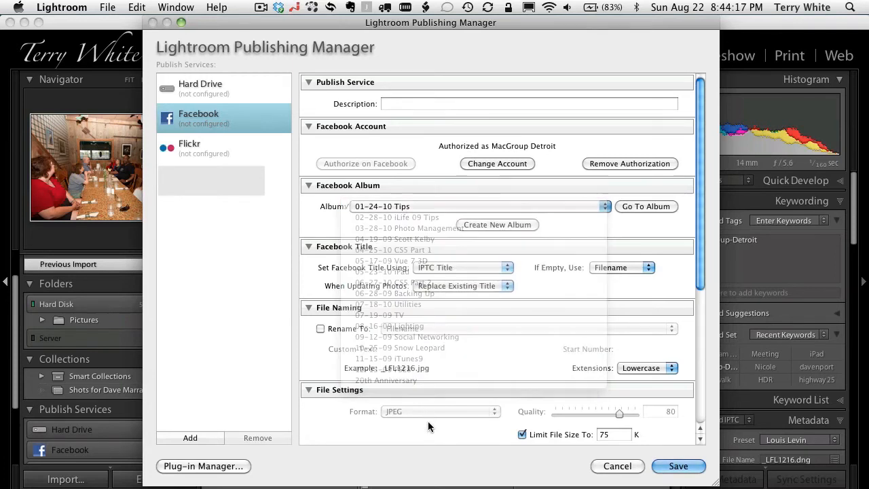
- Start a new Facebook album and name it 08-22-10 24th Anniversary
{"action": "left_click", "coordinate": [505, 225]}
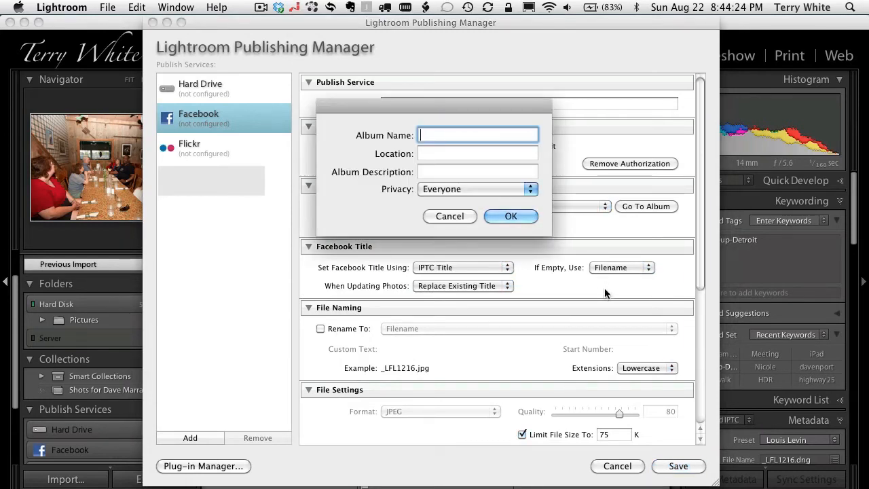
{"action": "type", "text": "08-22-10 24th "}
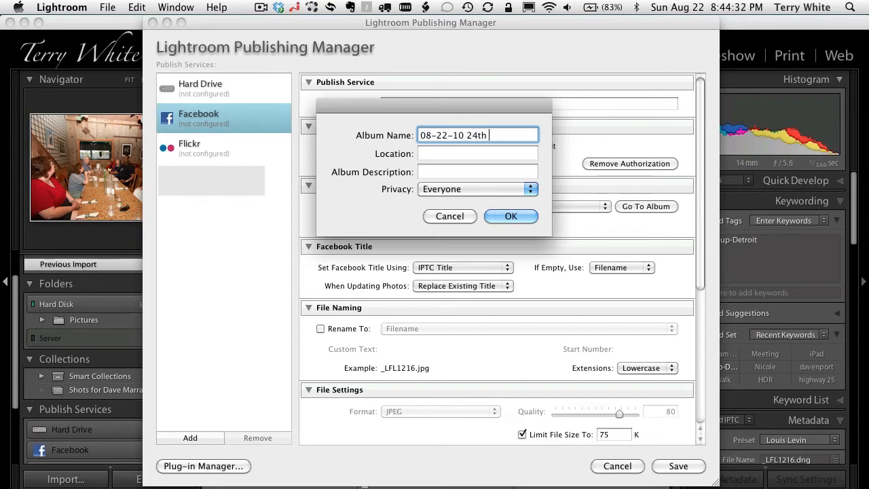
{"action": "type", "text": "Anniversary"}
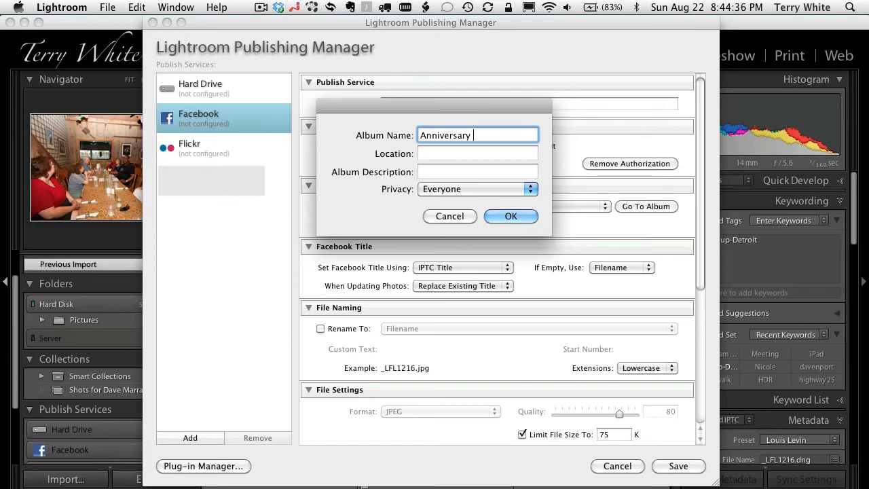
{"action": "key", "text": "Tab"}
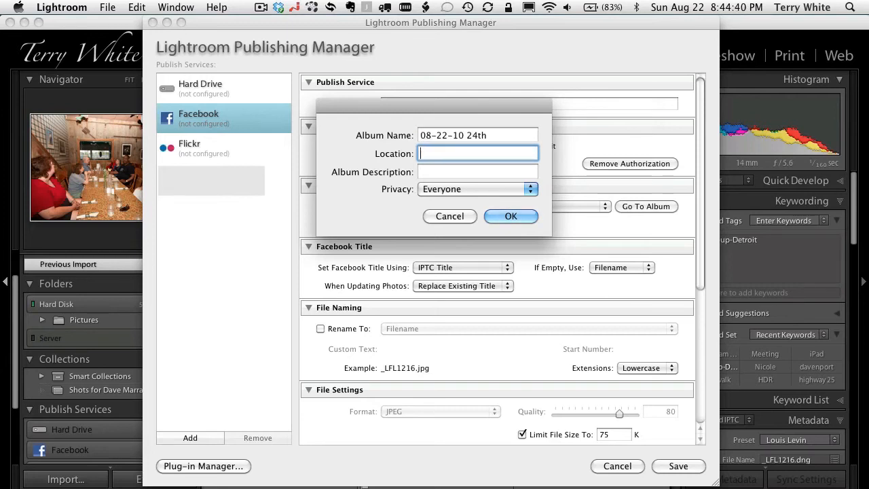
- Set the new album's location to Farmington Hills MI and its description to Anniversary Meeting
{"action": "type", "text": "Farmington Hills MI"}
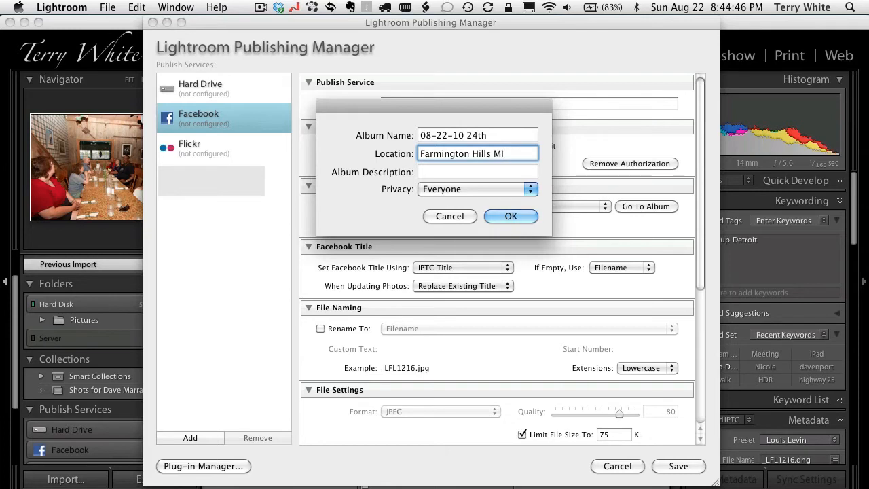
{"action": "key", "text": "Tab"}
{"action": "type", "text": "Anniv"}
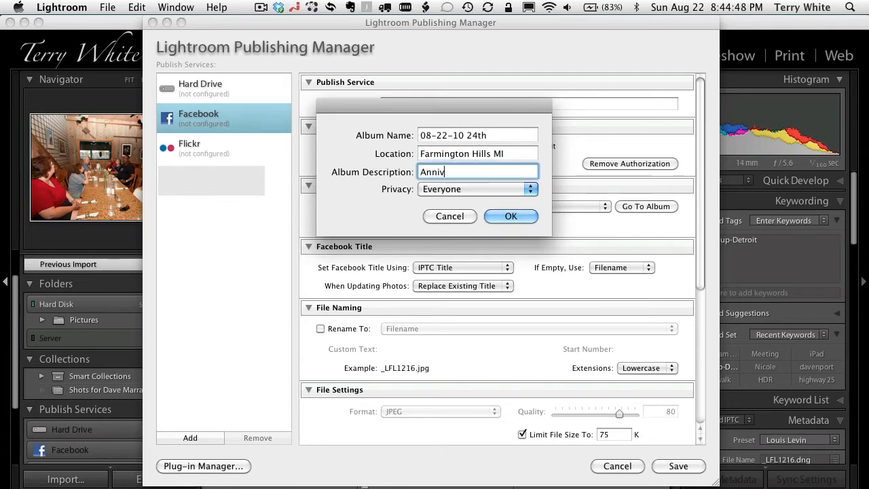
{"action": "type", "text": "ersary Meei"}
{"action": "type", "text": "ing"}
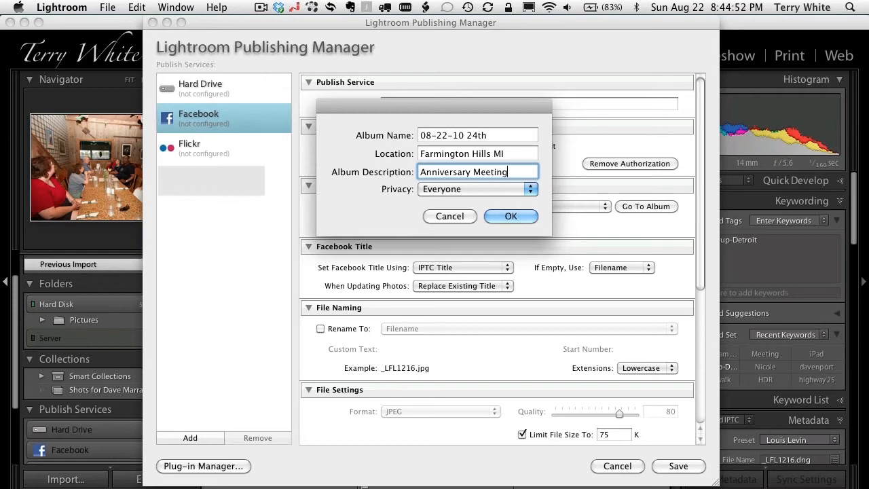
- Keep the album's privacy at Everyone and create the album
{"action": "left_click", "coordinate": [526, 191]}
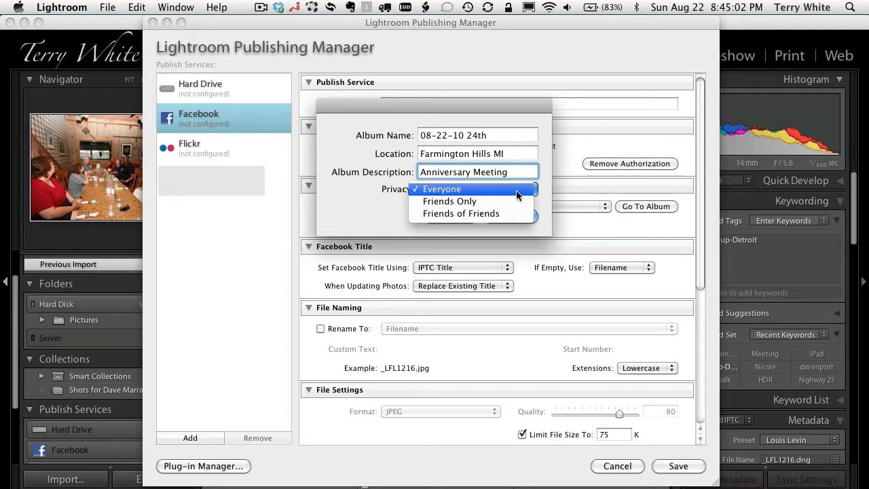
{"action": "left_click", "coordinate": [515, 190]}
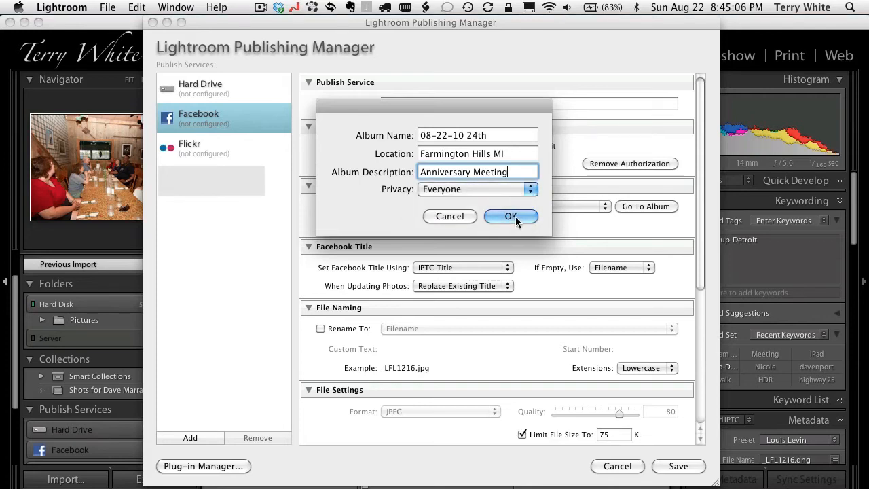
{"action": "left_click", "coordinate": [515, 217]}
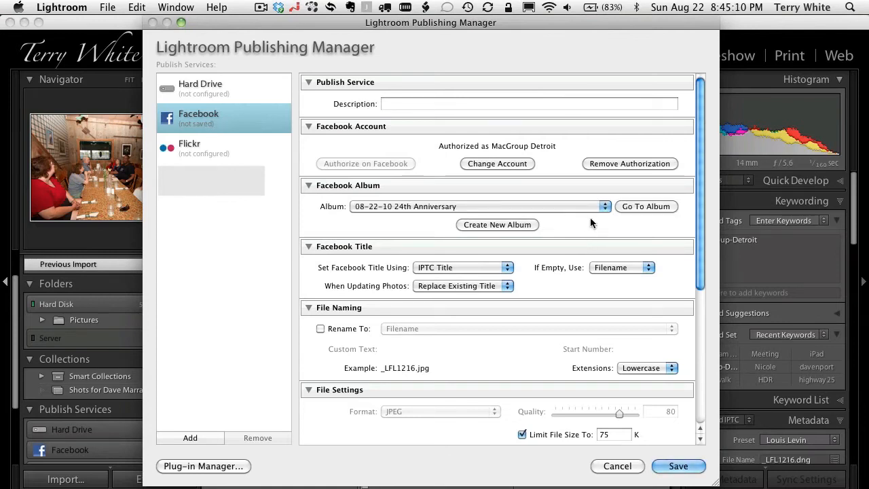
- In the Facebook service's file settings, turn off the file size limit and set the JPEG quality to 70
{"action": "scroll", "coordinate": [587, 234], "scroll_direction": "down", "scroll_amount": 1}
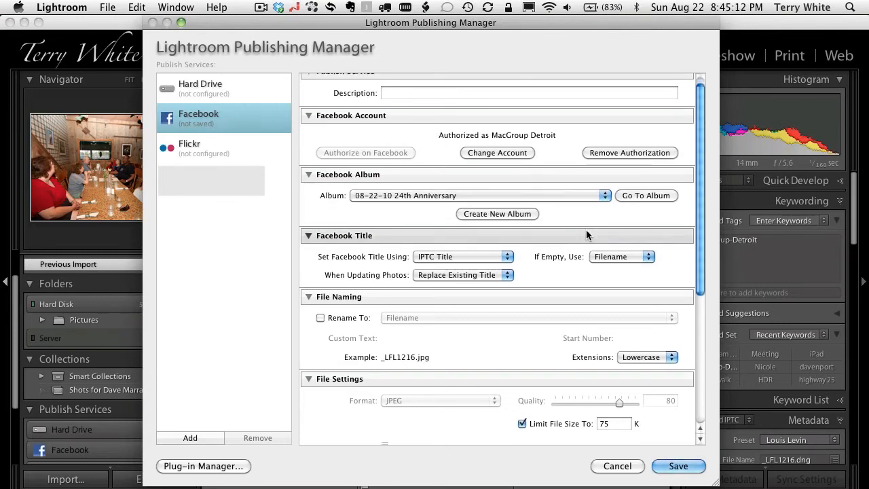
{"action": "scroll", "coordinate": [587, 234], "scroll_direction": "down", "scroll_amount": 6}
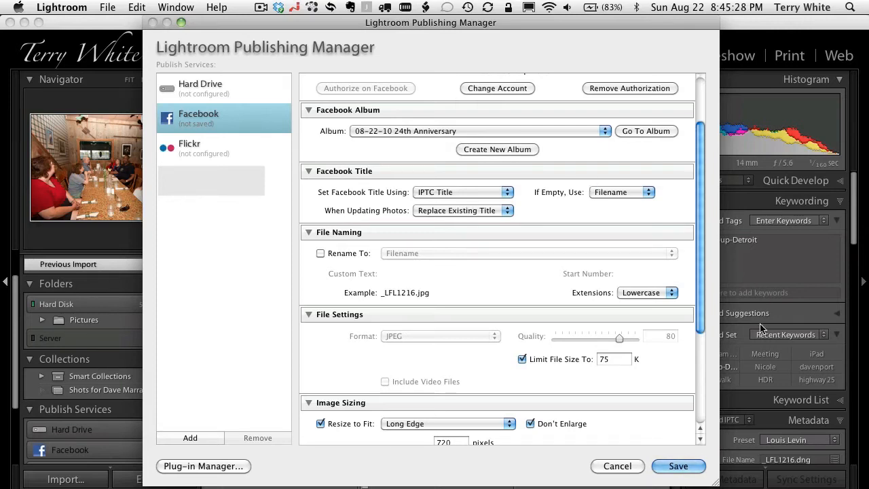
{"action": "scroll", "coordinate": [558, 277], "scroll_direction": "down", "scroll_amount": 3}
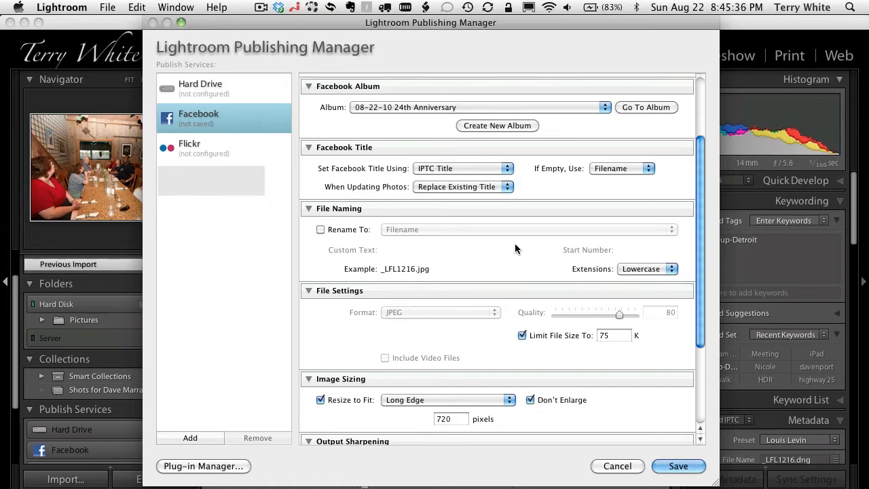
{"action": "scroll", "coordinate": [514, 249], "scroll_direction": "down", "scroll_amount": 4}
{"action": "scroll", "coordinate": [515, 244], "scroll_direction": "down", "scroll_amount": 5}
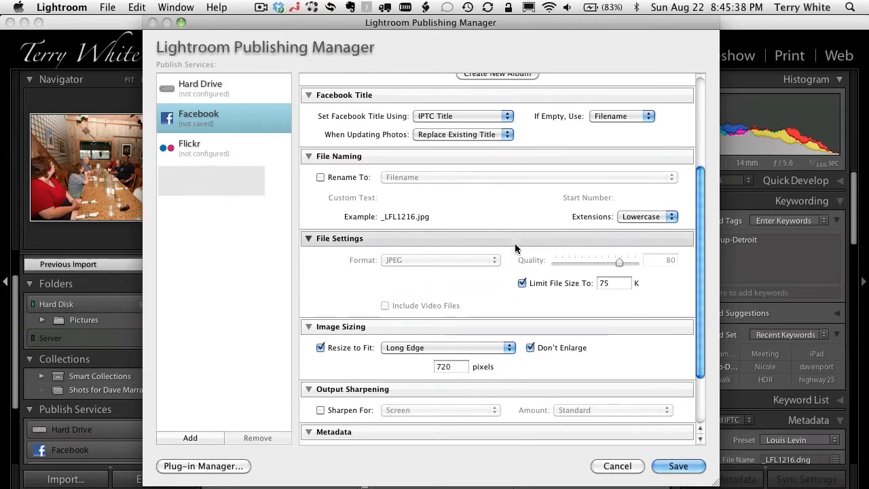
{"action": "scroll", "coordinate": [515, 249], "scroll_direction": "down", "scroll_amount": 4}
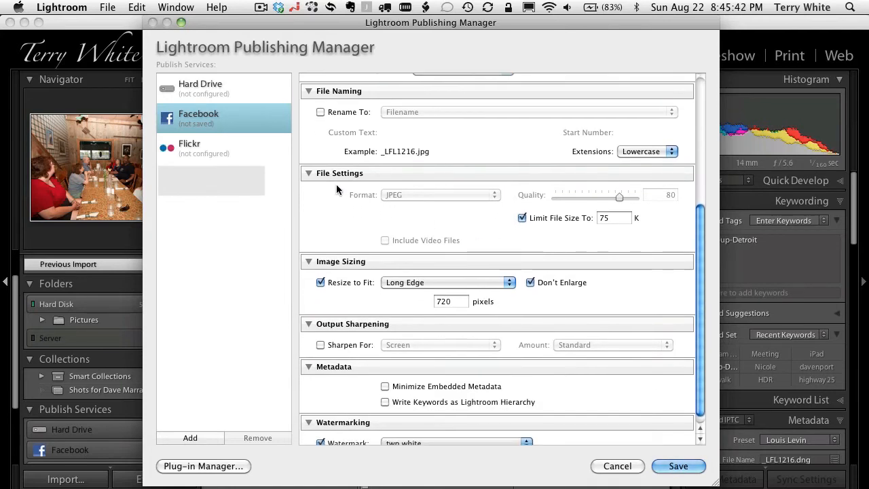
{"action": "left_click", "coordinate": [522, 217]}
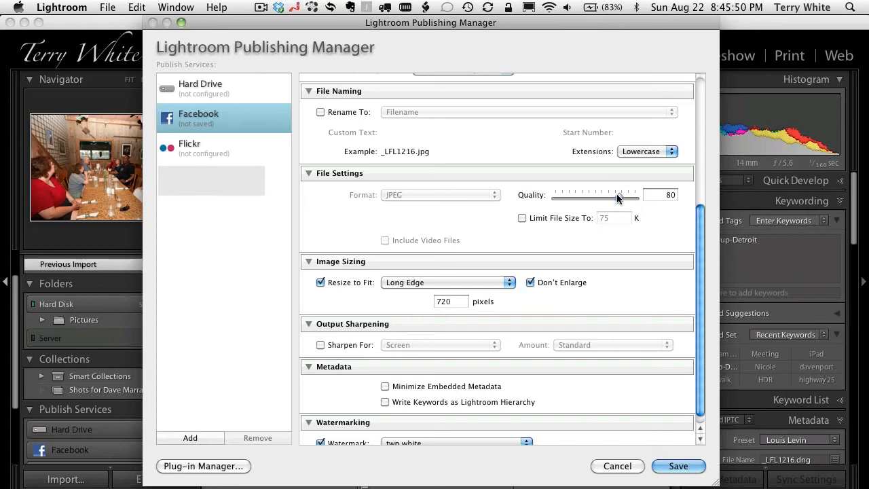
{"action": "left_click_drag", "start_coordinate": [616, 194], "coordinate": [608, 194]}
- Turn off Don't Enlarge and set the long edge resize to 1024 pixels
{"action": "scroll", "coordinate": [675, 230], "scroll_direction": "down", "scroll_amount": 1}
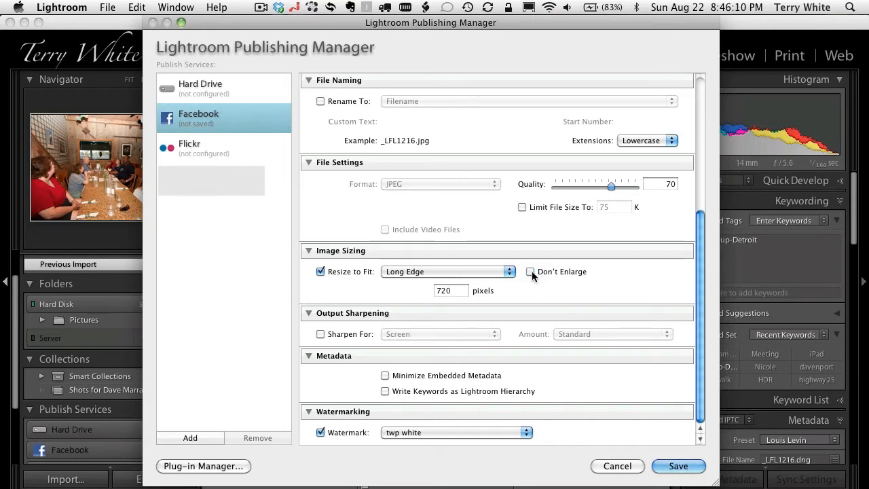
{"action": "left_click", "coordinate": [530, 272]}
{"action": "double_click", "coordinate": [445, 291]}
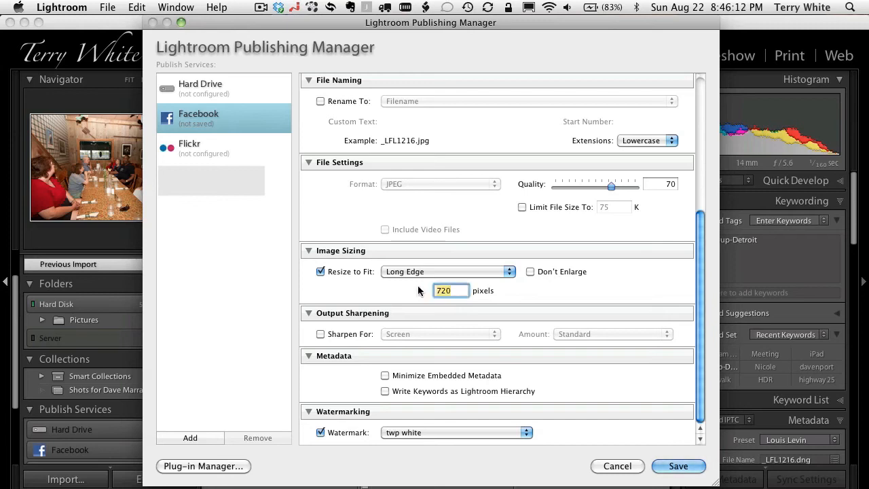
{"action": "type", "text": "1024"}
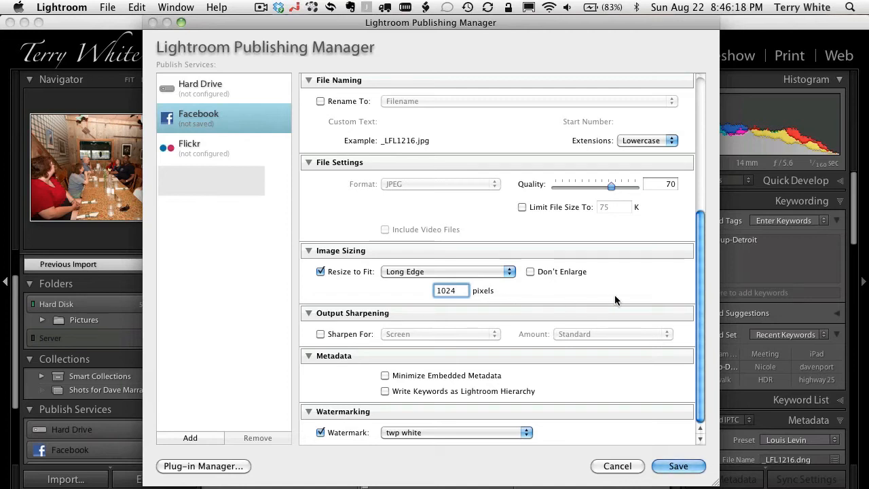
- Enable output sharpening for Screen and keep the amount at Standard
{"action": "left_click", "coordinate": [321, 335]}
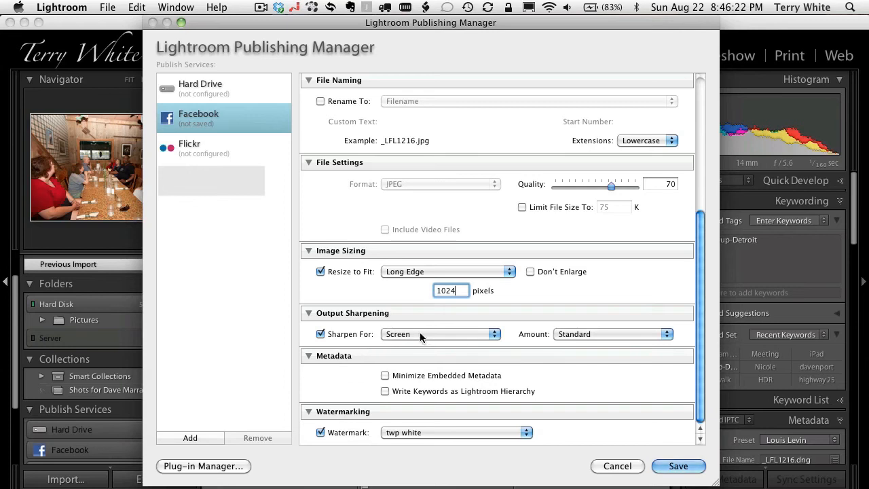
{"action": "left_click", "coordinate": [612, 333]}
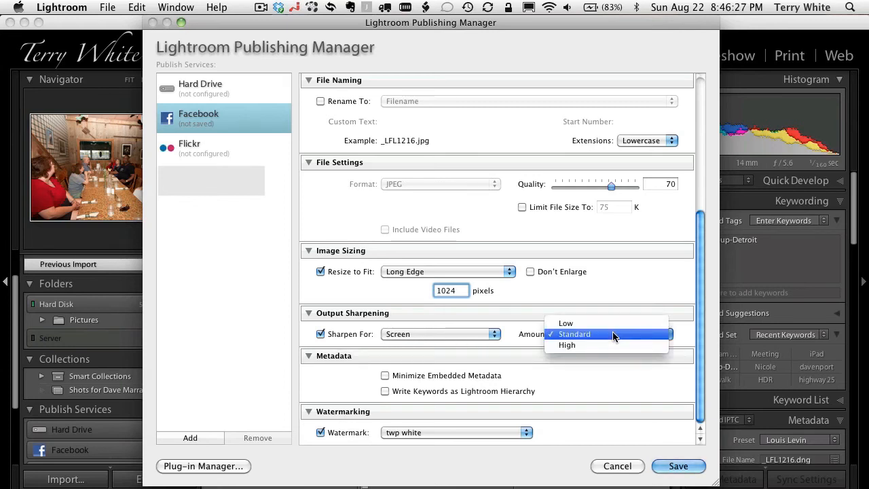
{"action": "left_click", "coordinate": [575, 372]}
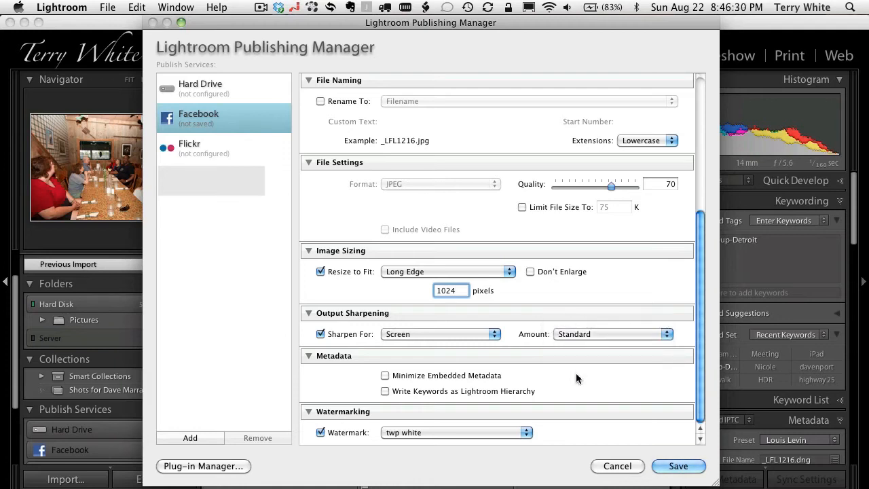
- Turn off the watermark and save the Facebook publish service settings
{"action": "left_click", "coordinate": [338, 435]}
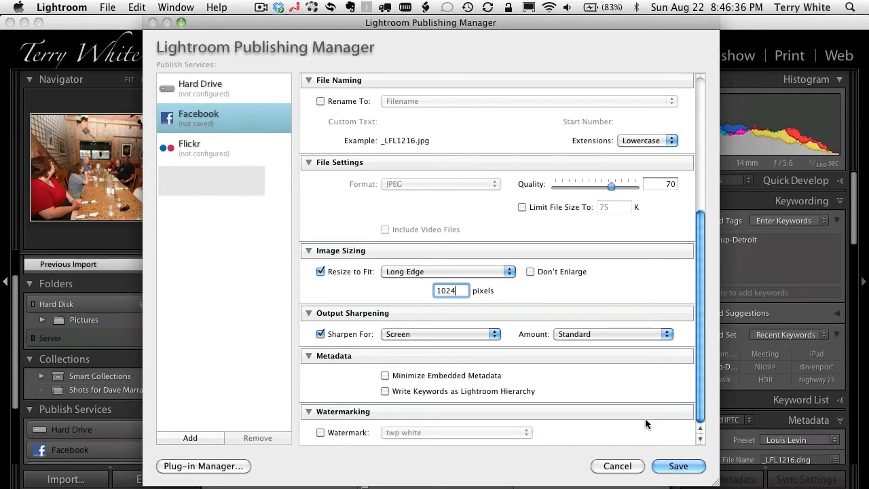
{"action": "left_click", "coordinate": [677, 467]}
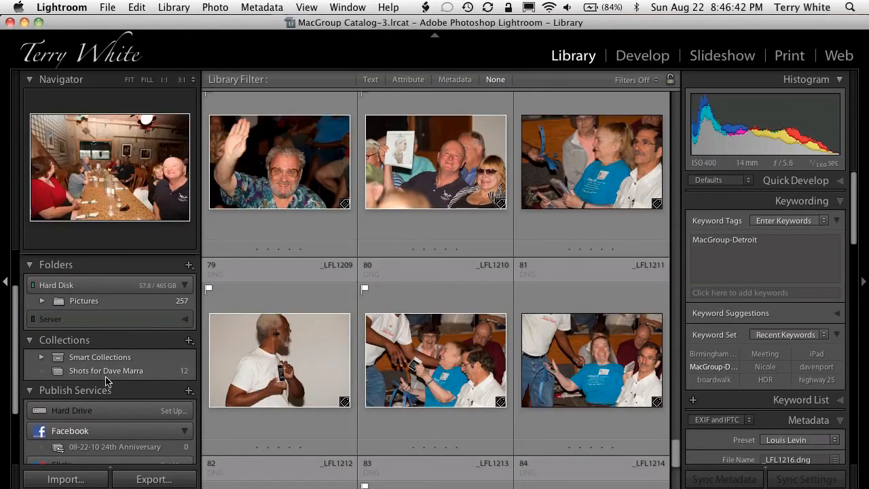
{"action": "scroll", "coordinate": [105, 381], "scroll_direction": "down", "scroll_amount": 1}
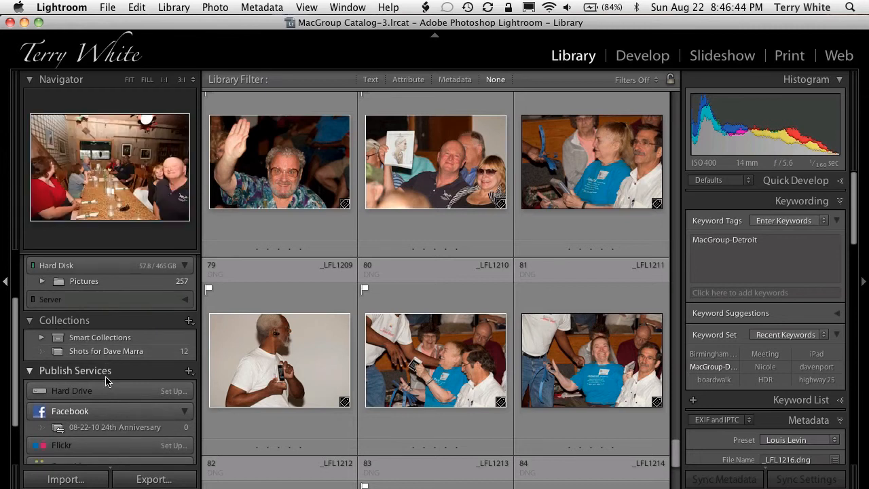
{"action": "scroll", "coordinate": [105, 382], "scroll_direction": "up", "scroll_amount": 1}
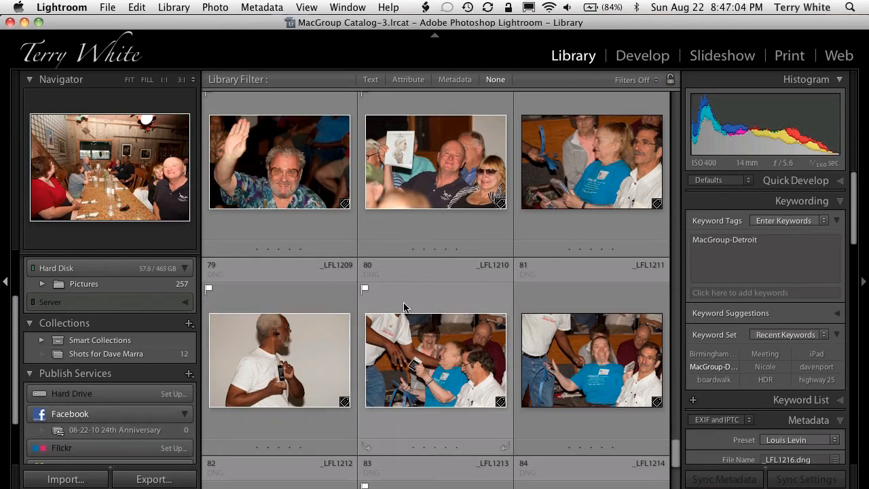
{"action": "scroll", "coordinate": [404, 307], "scroll_direction": "down", "scroll_amount": 2}
{"action": "scroll", "coordinate": [404, 307], "scroll_direction": "up", "scroll_amount": 8}
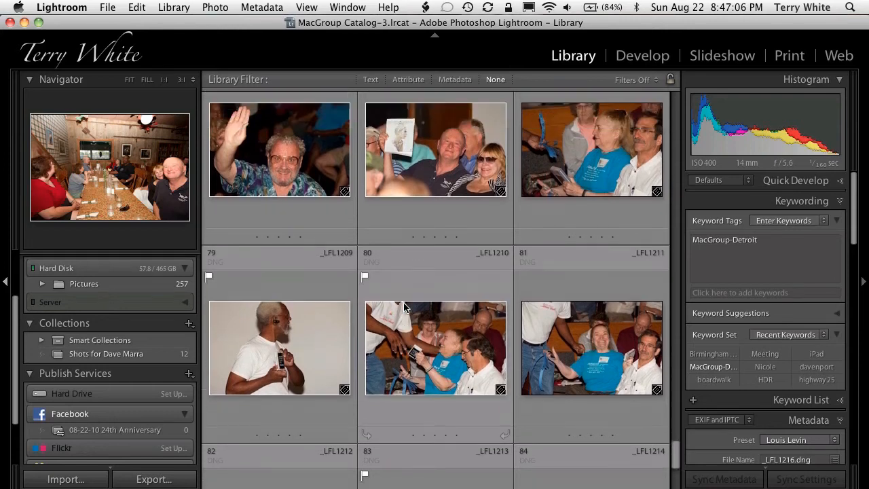
{"action": "scroll", "coordinate": [404, 307], "scroll_direction": "down", "scroll_amount": 3}
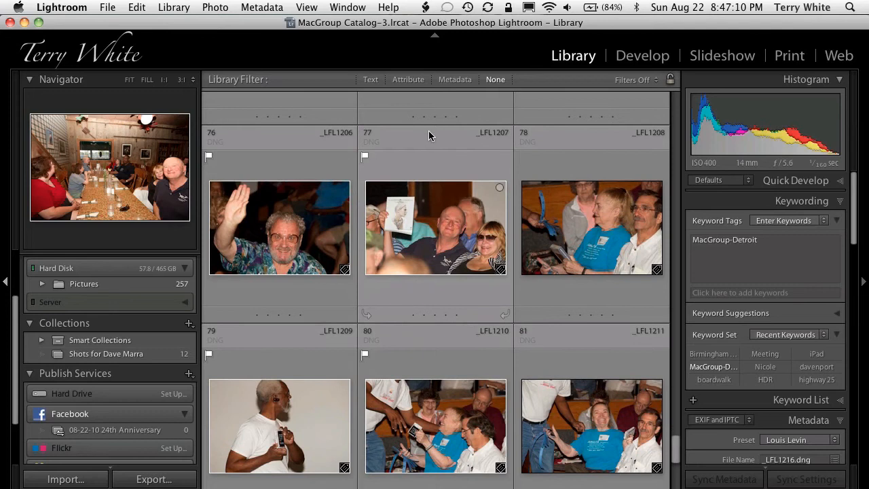
- Filter the photo grid by attribute to show only flagged photos and look through them
{"action": "left_click", "coordinate": [408, 80]}
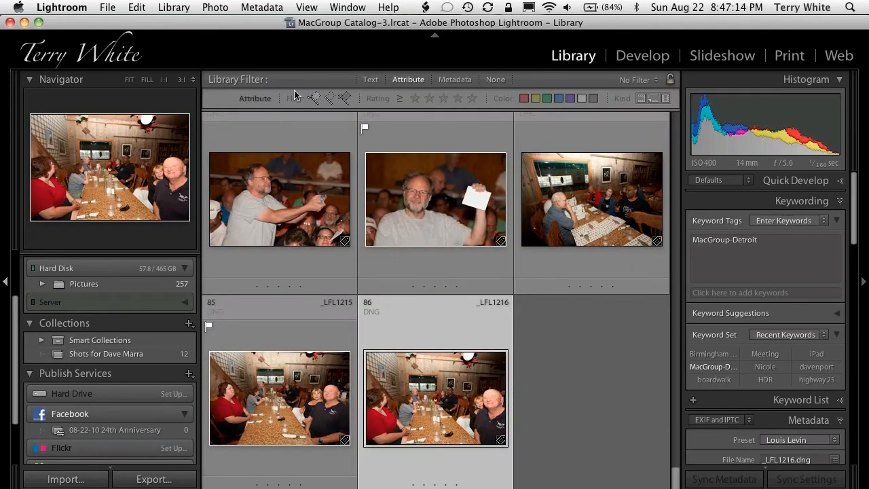
{"action": "left_click", "coordinate": [314, 98]}
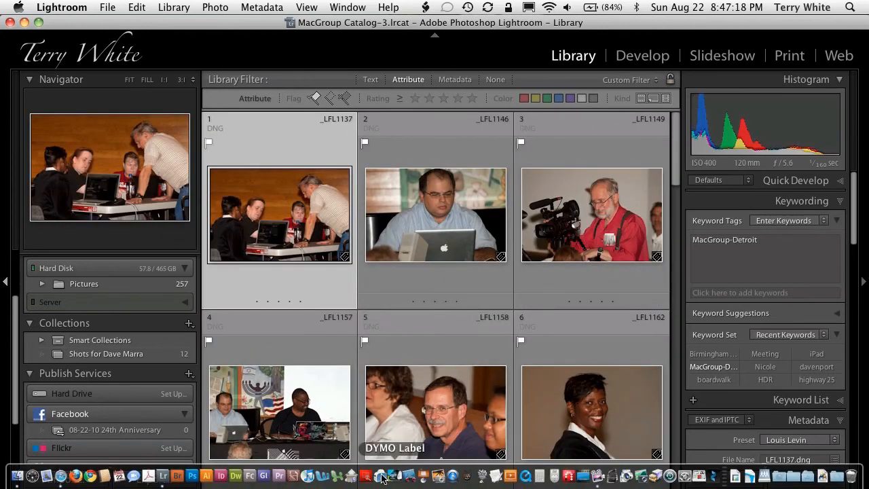
{"action": "scroll", "coordinate": [388, 437], "scroll_direction": "down", "scroll_amount": 6}
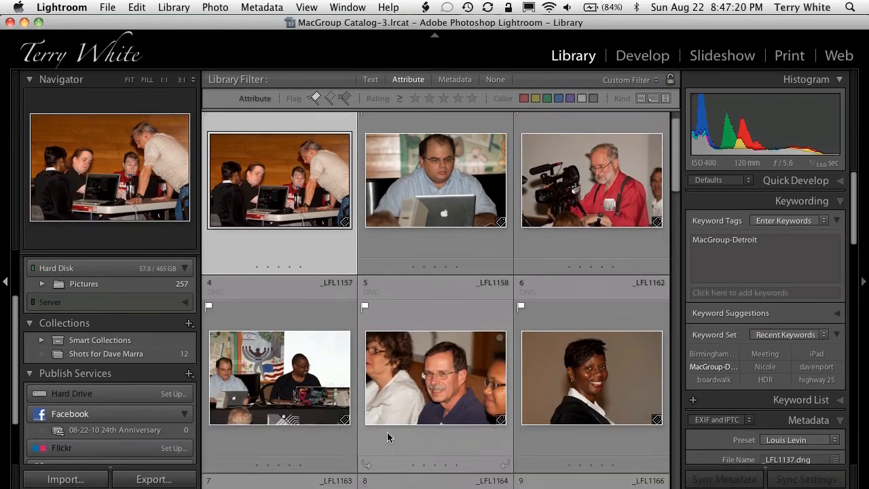
{"action": "scroll", "coordinate": [388, 434], "scroll_direction": "down", "scroll_amount": 12}
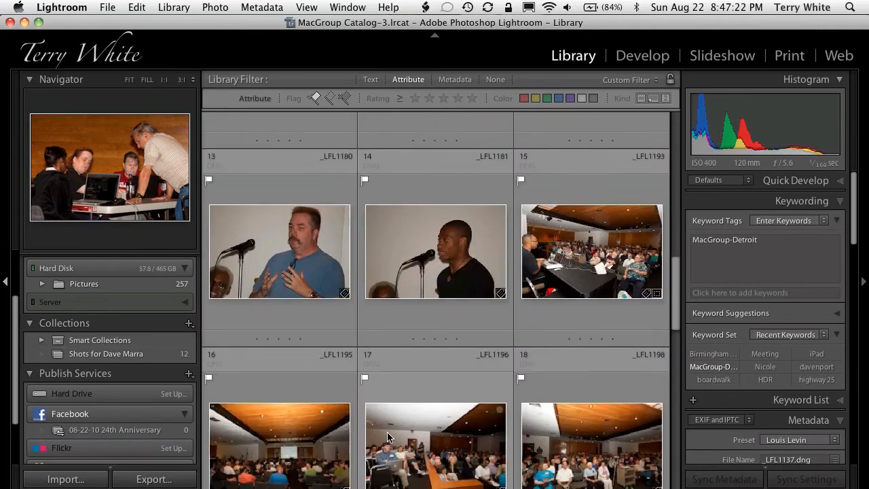
{"action": "scroll", "coordinate": [387, 435], "scroll_direction": "up", "scroll_amount": 6}
{"action": "scroll", "coordinate": [387, 435], "scroll_direction": "up", "scroll_amount": 12}
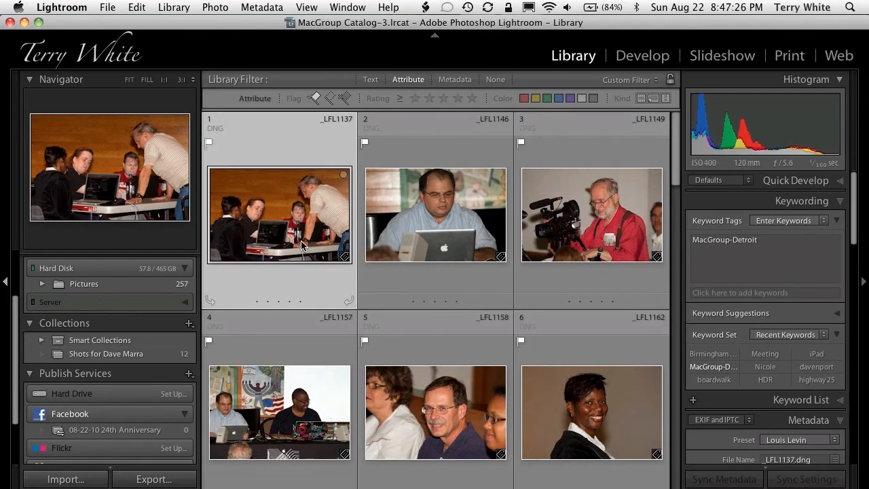
- Add the first six flagged photos to the 08-22-10 24th Anniversary album and publish that album to Facebook
{"action": "left_click", "coordinate": [598, 414], "text": "shift"}
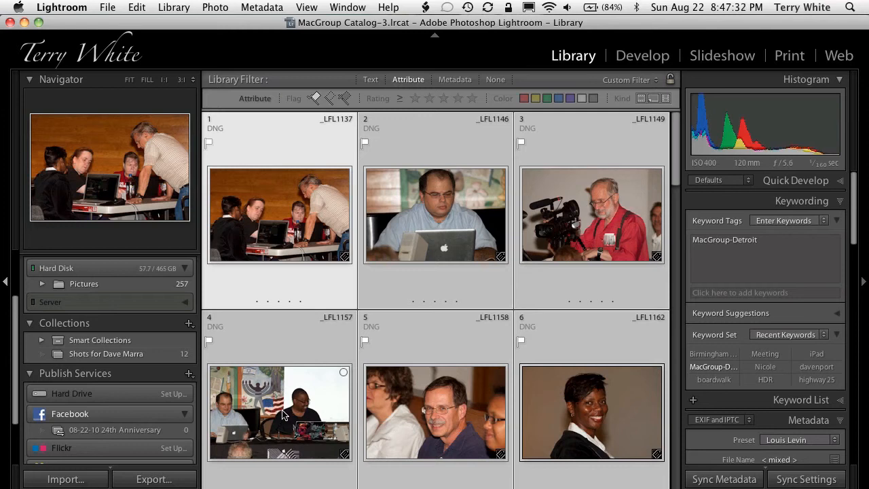
{"action": "left_click_drag", "start_coordinate": [283, 416], "coordinate": [182, 433]}
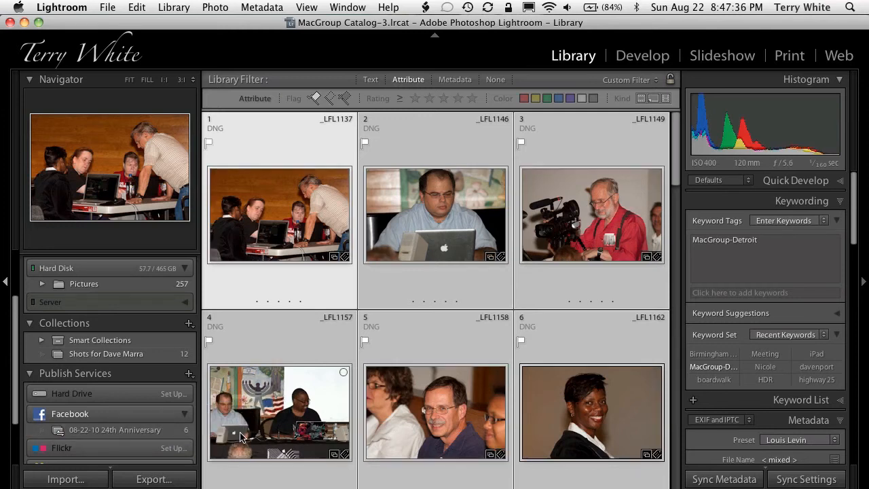
{"action": "left_click", "coordinate": [116, 432]}
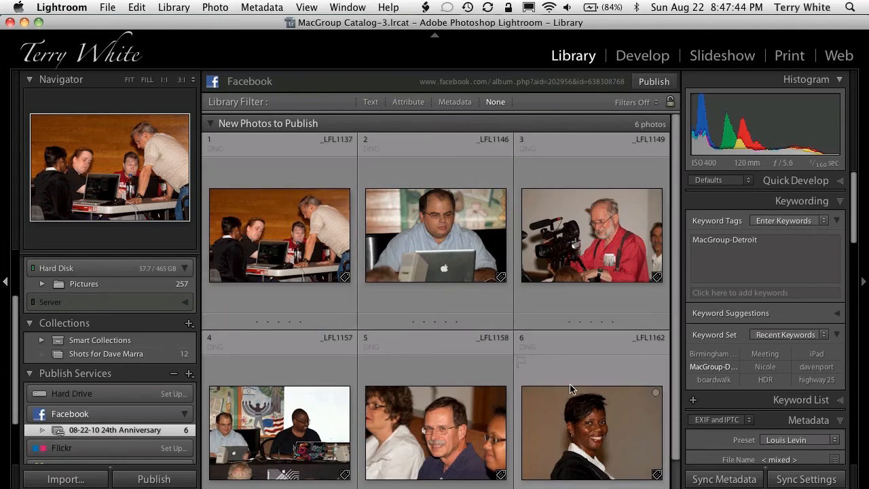
{"action": "left_click", "coordinate": [654, 83]}
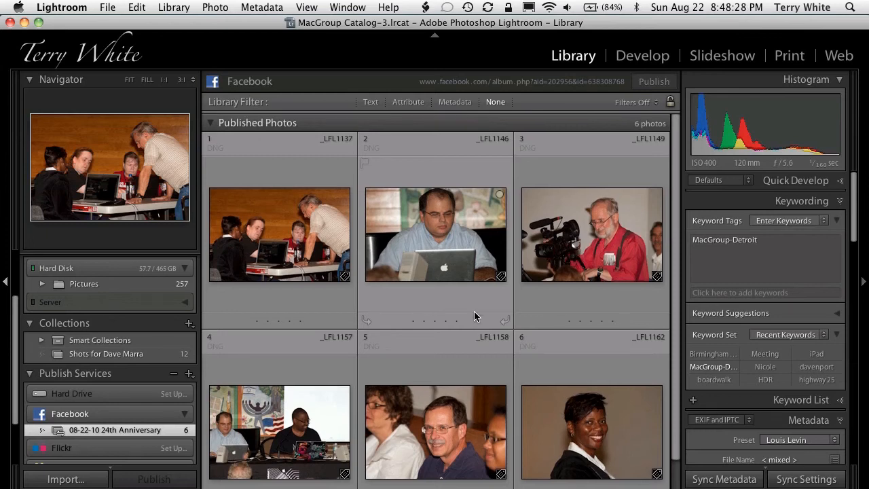
{"action": "scroll", "coordinate": [475, 332], "scroll_direction": "down", "scroll_amount": 1}
{"action": "scroll", "coordinate": [475, 333], "scroll_direction": "down", "scroll_amount": 2}
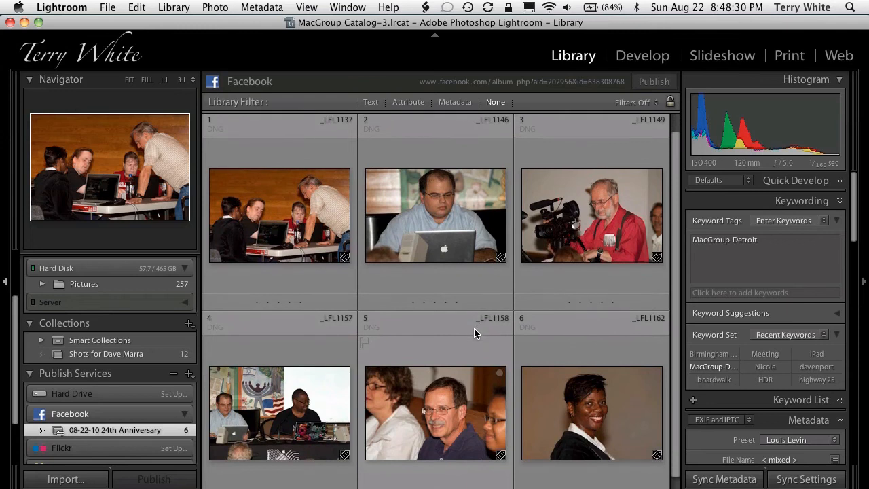
{"action": "scroll", "coordinate": [475, 332], "scroll_direction": "up", "scroll_amount": 3}
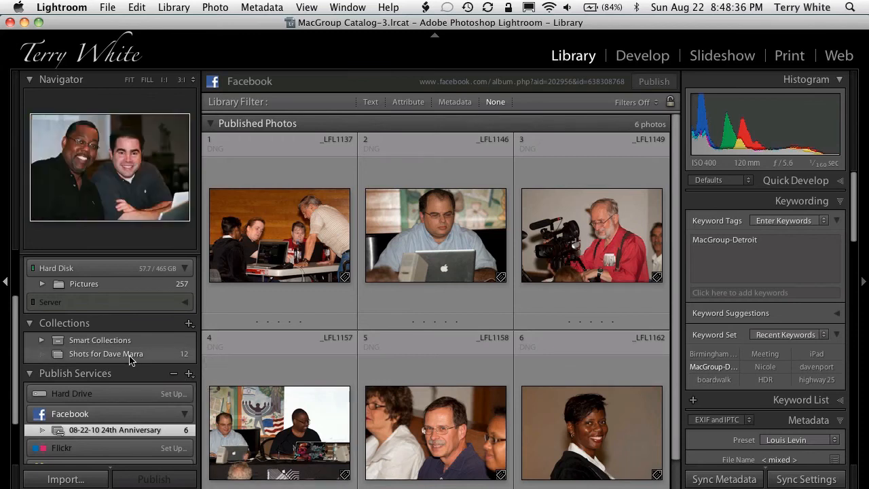
- Open the 08-22-10 folder inside Pictures and filter its photos to show only the flagged ones
{"action": "scroll", "coordinate": [130, 359], "scroll_direction": "up", "scroll_amount": 2}
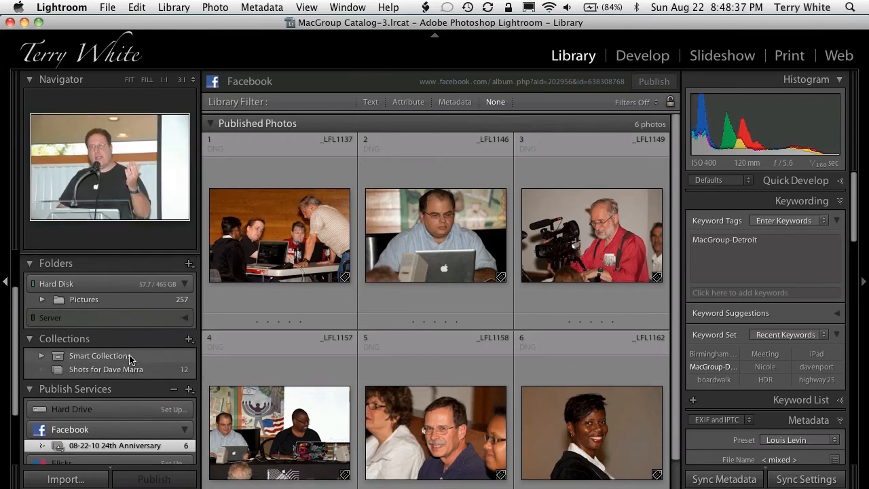
{"action": "left_click", "coordinate": [42, 299]}
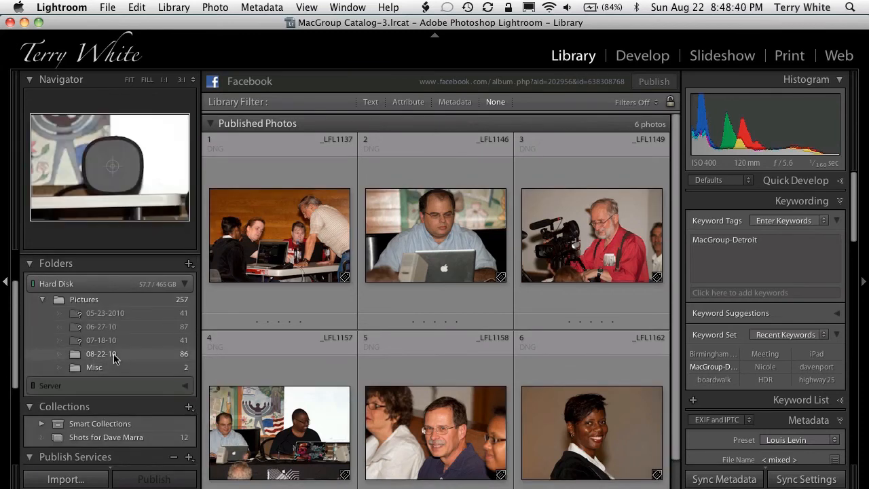
{"action": "left_click", "coordinate": [111, 354]}
{"action": "scroll", "coordinate": [563, 342], "scroll_direction": "up", "scroll_amount": 3}
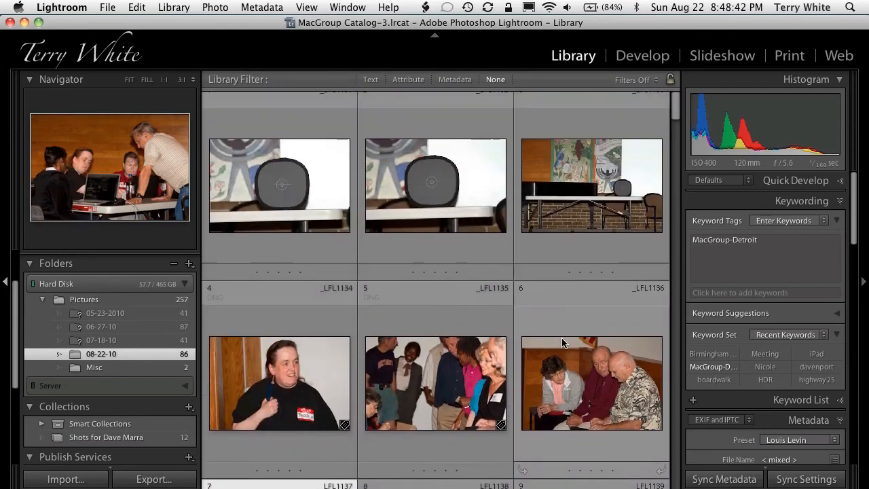
{"action": "left_click", "coordinate": [407, 79]}
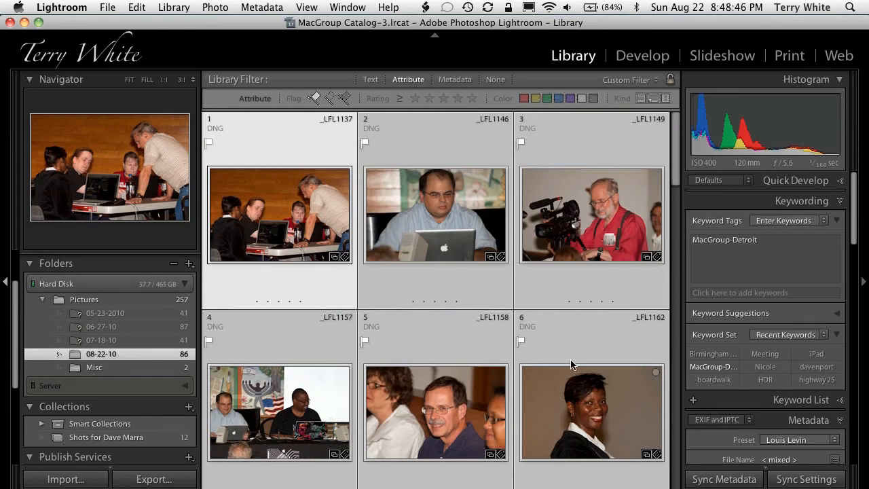
- Crop photo _LFL1162 in Develop to a portrait-orientation frame around the woman at the original aspect ratio, and return to the Library grid
{"action": "left_click", "coordinate": [587, 397]}
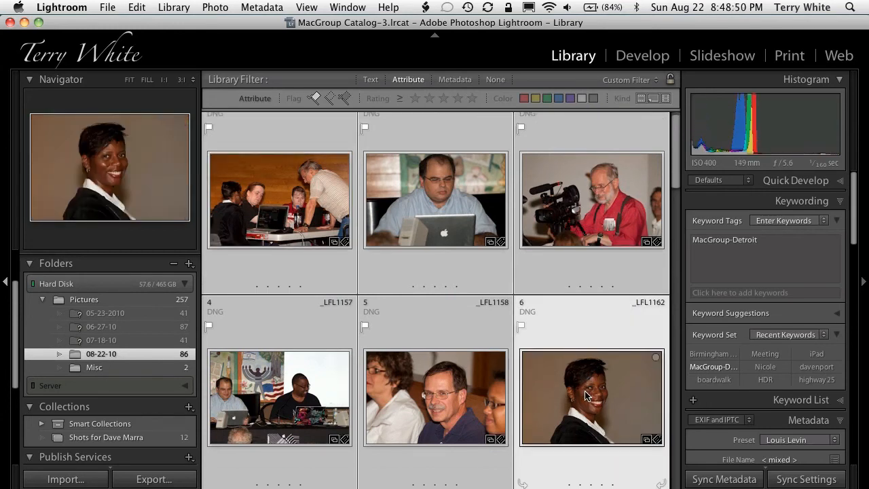
{"action": "left_click", "coordinate": [587, 397]}
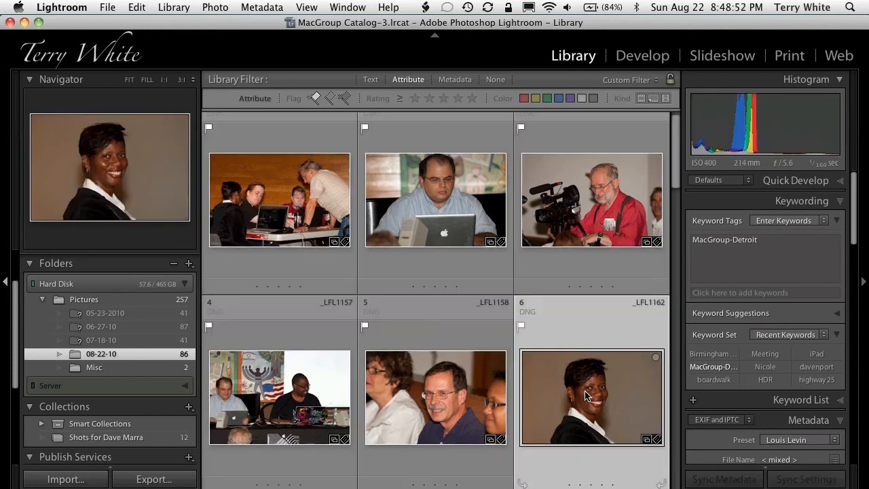
{"action": "key", "text": "d"}
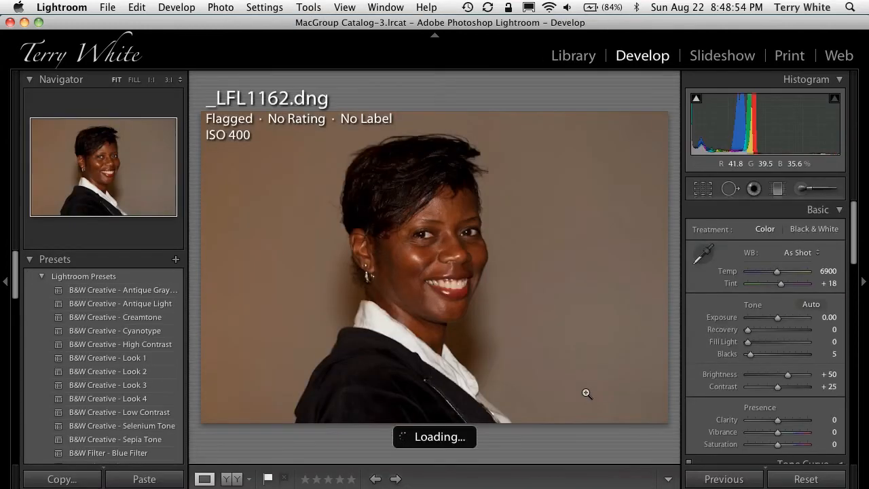
{"action": "key", "text": "r"}
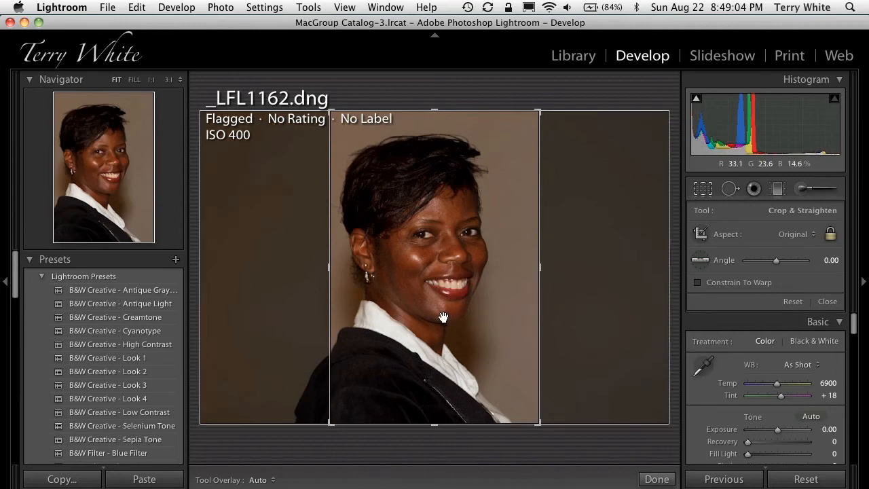
{"action": "left_click_drag", "start_coordinate": [442, 315], "coordinate": [468, 317]}
{"action": "left_click_drag", "start_coordinate": [434, 111], "coordinate": [435, 117]}
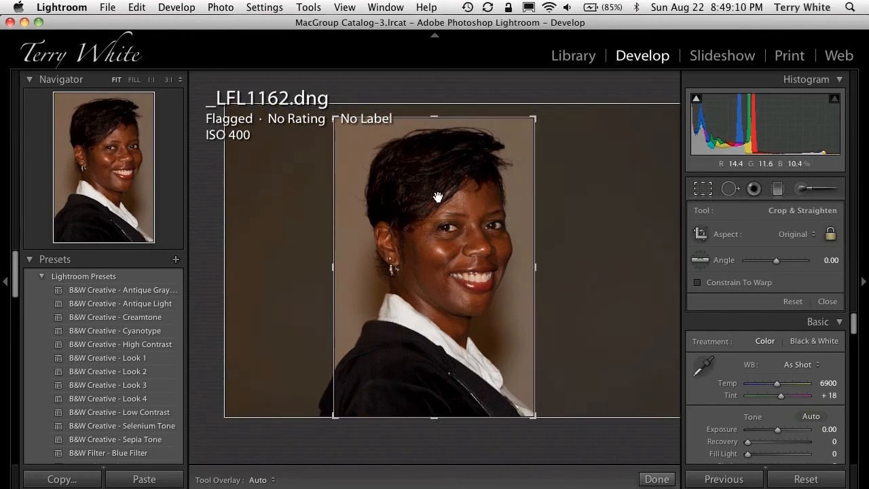
{"action": "left_click_drag", "start_coordinate": [442, 194], "coordinate": [418, 206]}
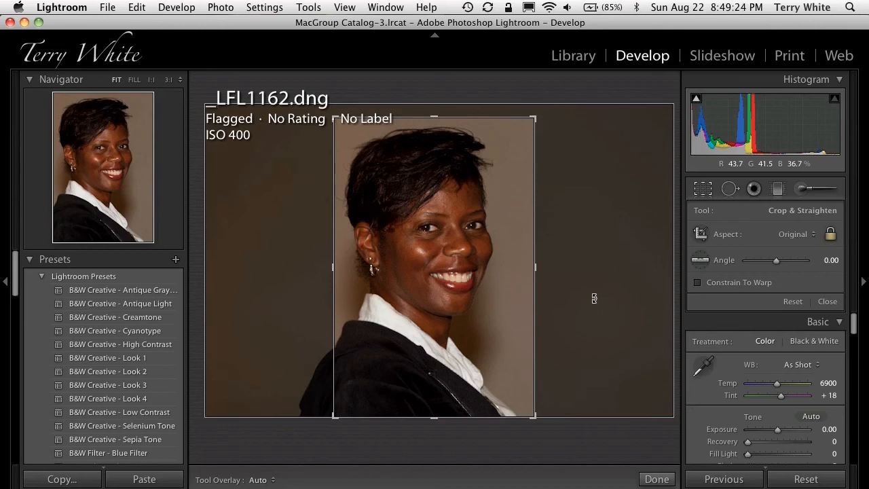
{"action": "key", "text": "g"}
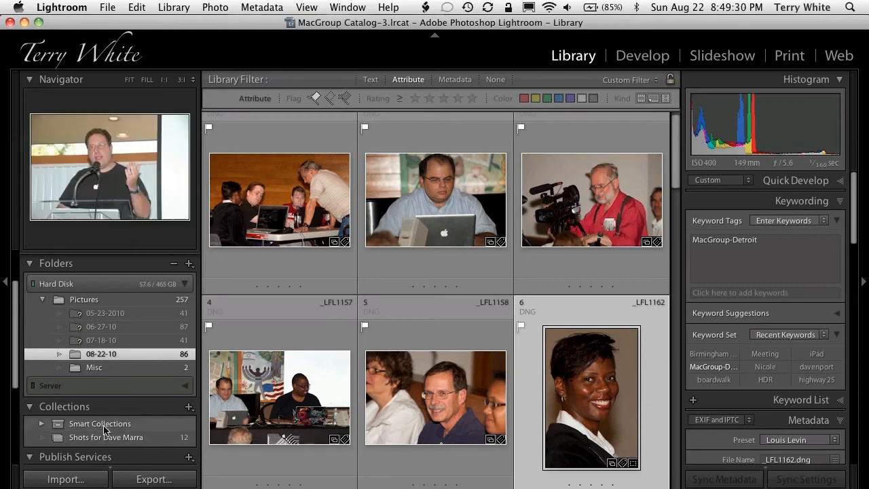
- Republish the modified photo in the 08-22-10 24th Anniversary album, replacing its Facebook version and choosing not to show the warning again
{"action": "scroll", "coordinate": [106, 429], "scroll_direction": "down", "scroll_amount": 1}
{"action": "scroll", "coordinate": [106, 429], "scroll_direction": "down", "scroll_amount": 4}
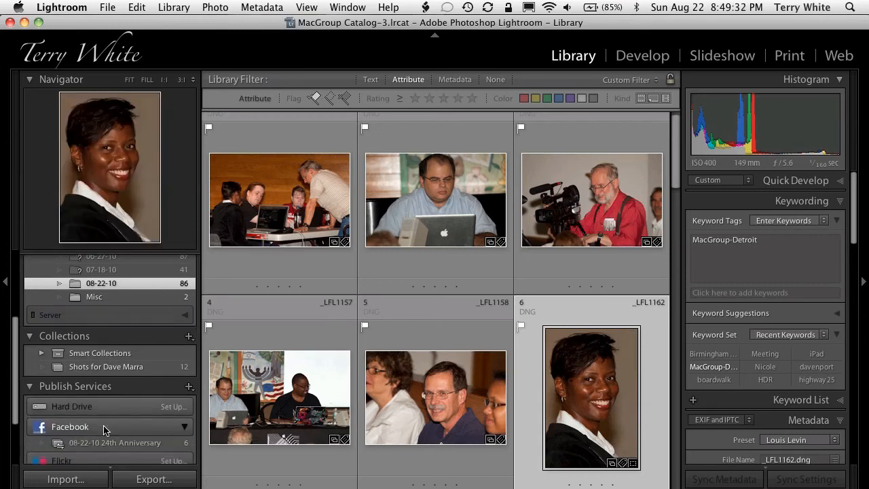
{"action": "left_click", "coordinate": [108, 440]}
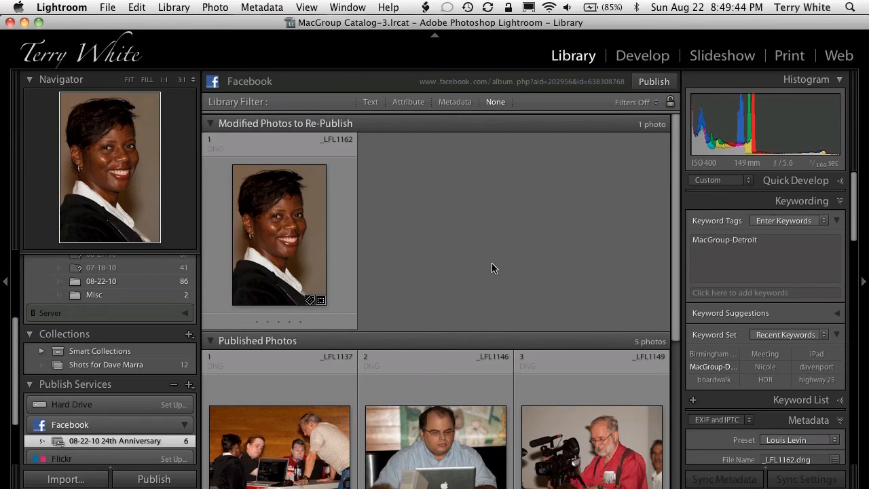
{"action": "left_click", "coordinate": [655, 81]}
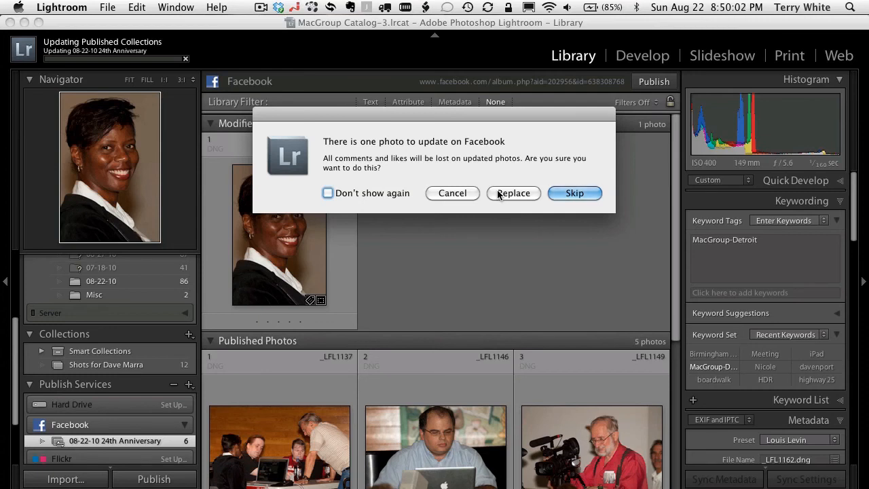
{"action": "left_click", "coordinate": [403, 193]}
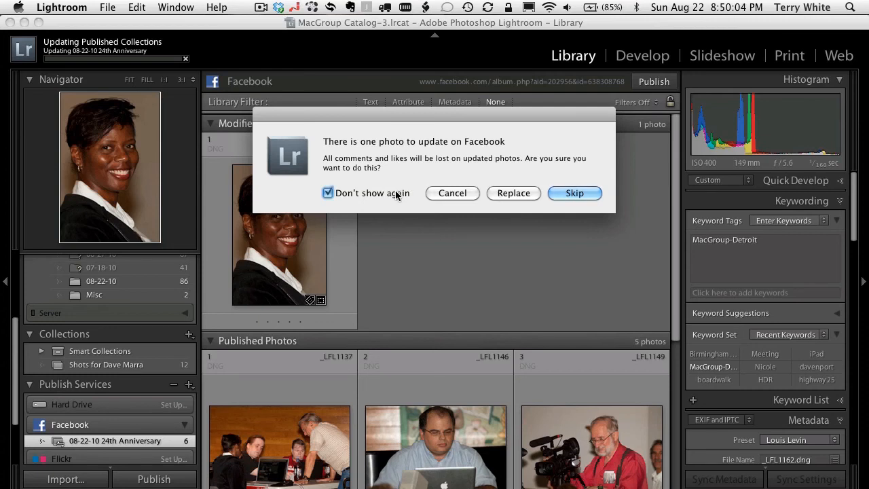
{"action": "left_click", "coordinate": [522, 195]}
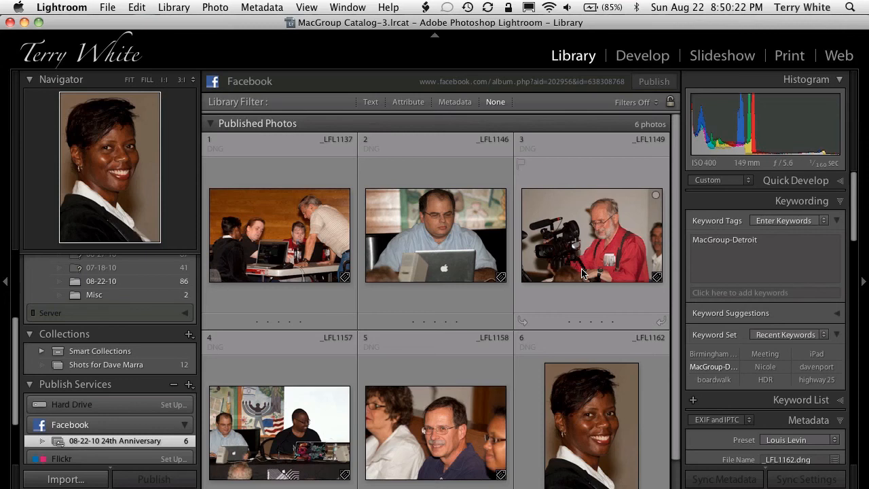
- Switch to Safari and reload the MacGroup Detroit Facebook page to check the wall for the published album
{"action": "key", "text": "super+Tab"}
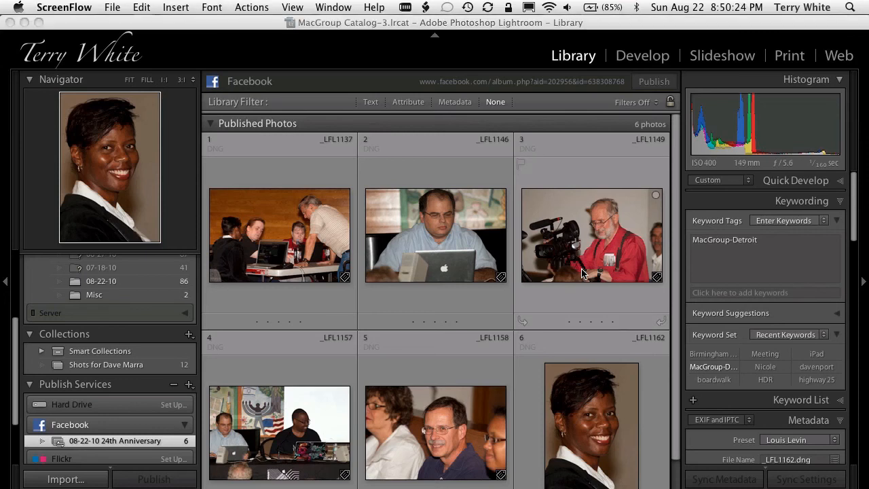
{"action": "key", "text": "super+Tab"}
{"action": "key", "text": "super+Tab"}
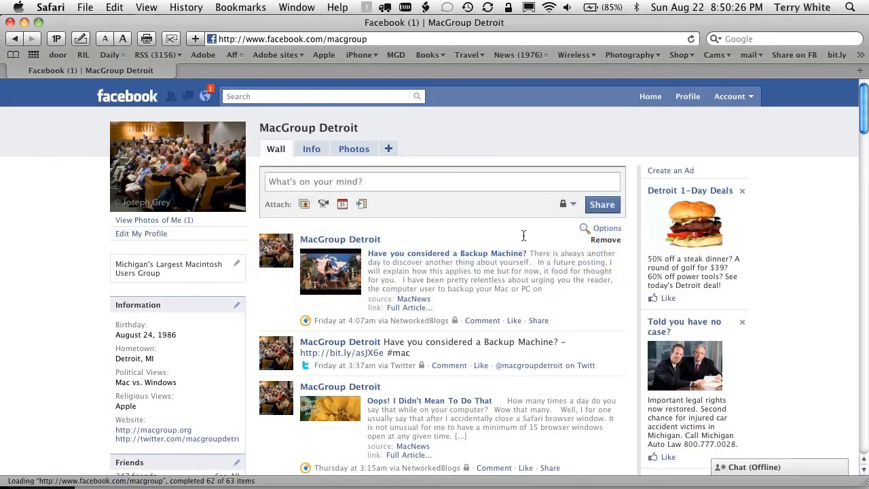
{"action": "key", "text": "super+r"}
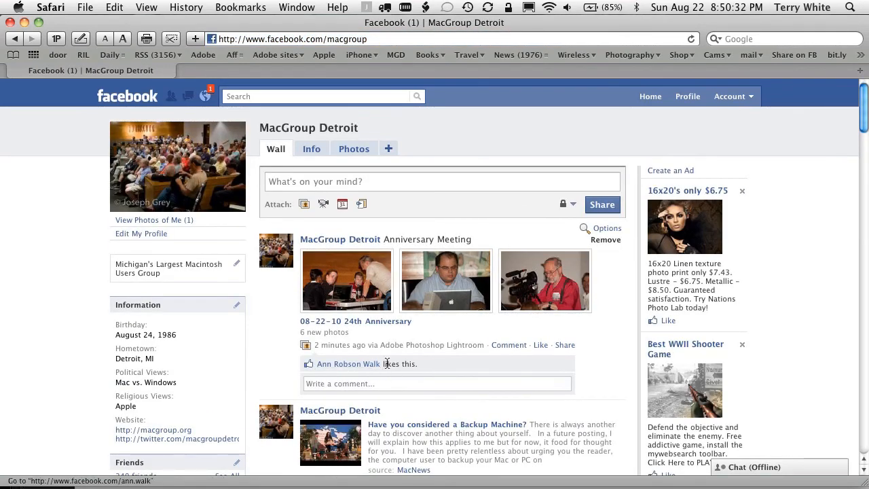
- Open the 08-22-10 24th Anniversary album on Facebook, view the republished portrait full size, and switch back to Lightroom
{"action": "left_click", "coordinate": [385, 322]}
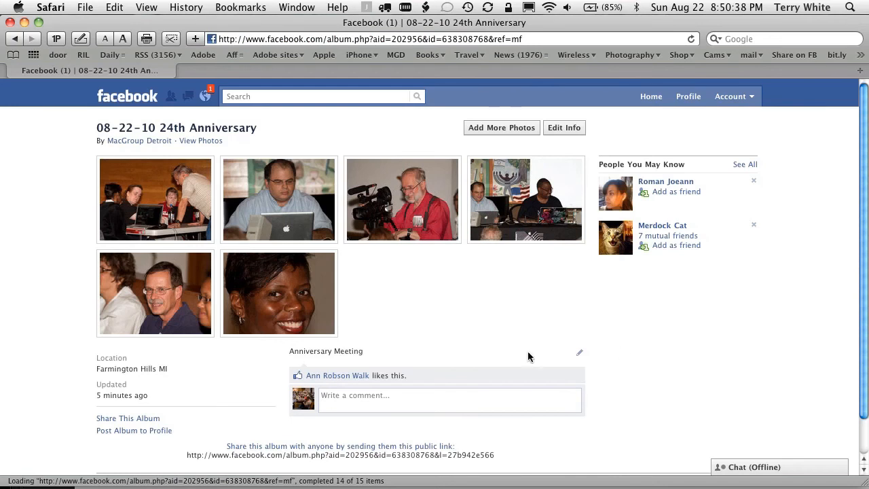
{"action": "left_click", "coordinate": [299, 320]}
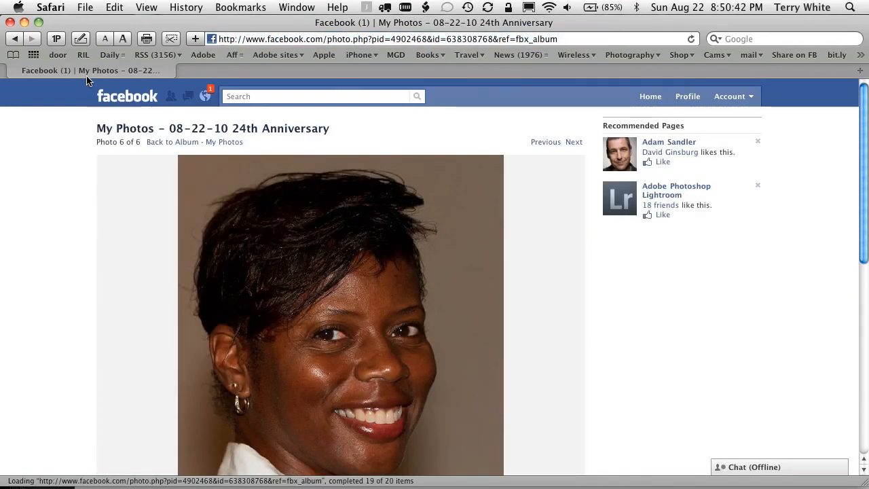
{"action": "left_click", "coordinate": [15, 39]}
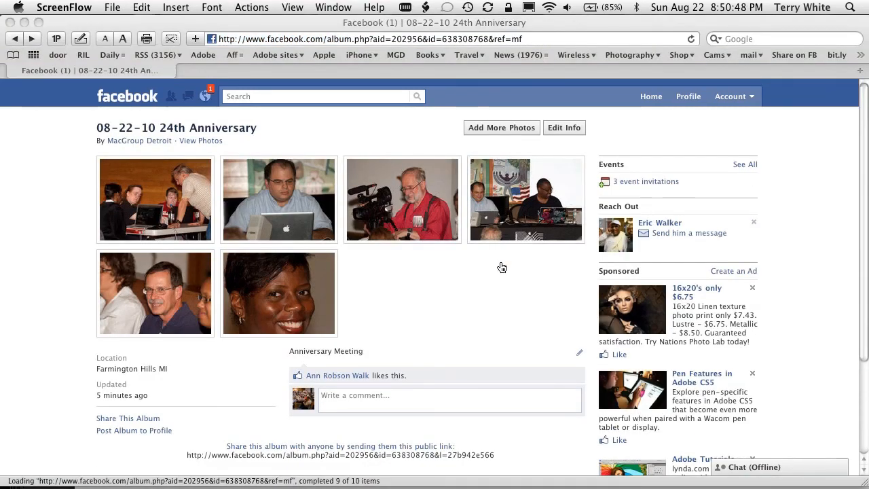
{"action": "key", "text": "super+Tab"}
{"action": "key", "text": "super+Tab"}
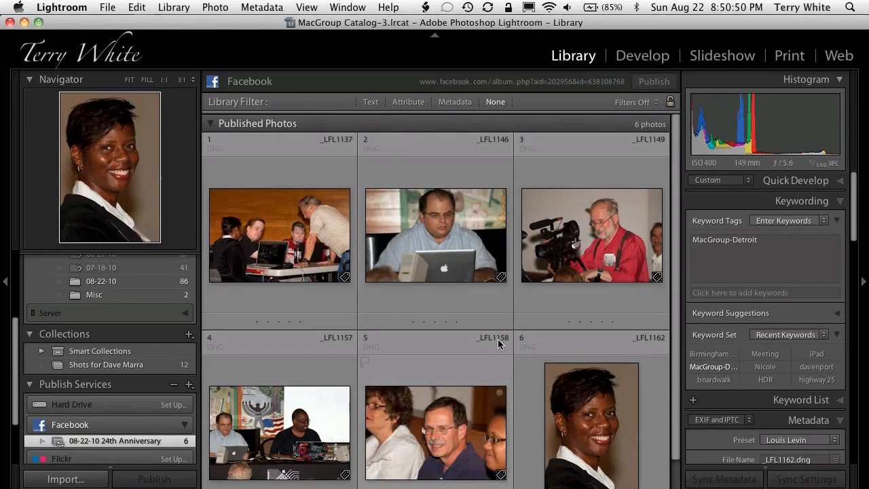